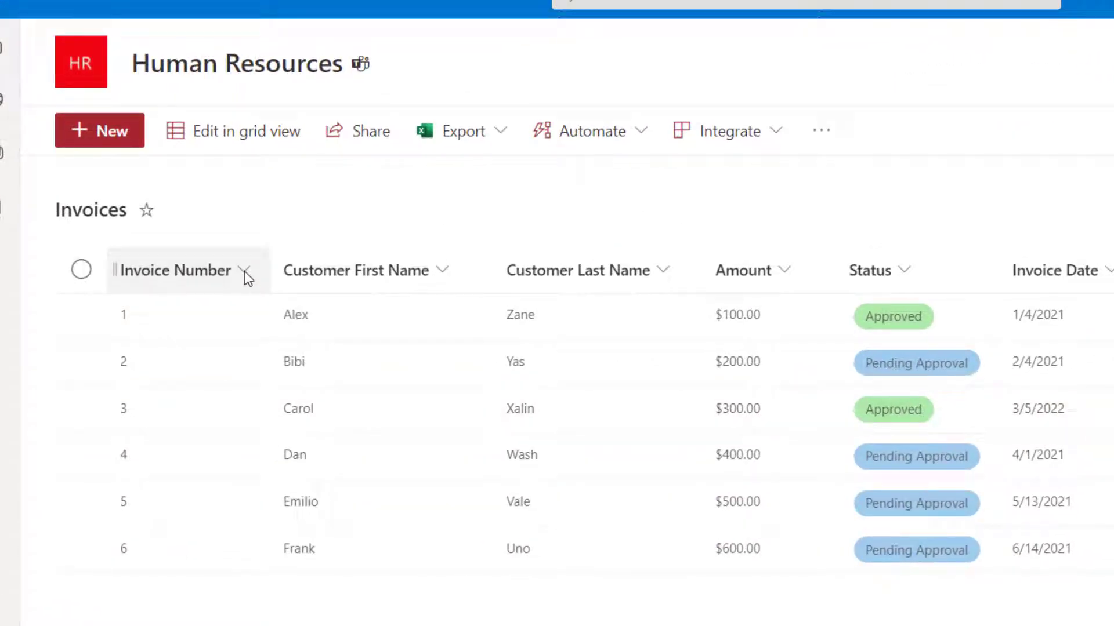
Sort the Invoices list by Invoice Number, larger to smaller, so invoice 6 comes first.
click(244, 270)
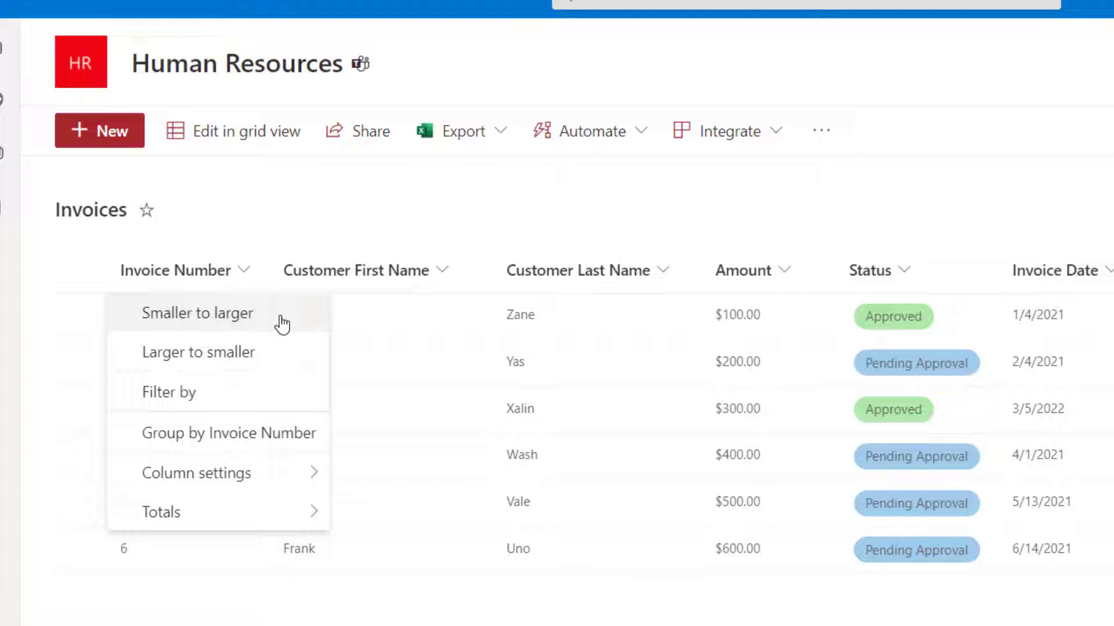
click(278, 362)
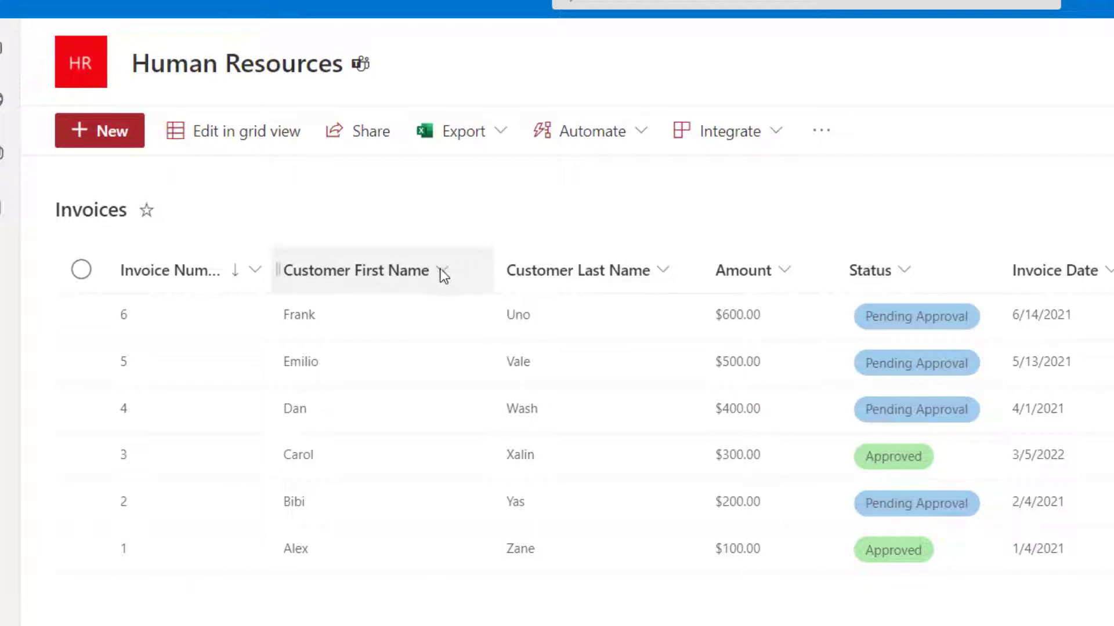
Sort the invoices by Customer First Name A to Z, restoring the 1–6 order.
click(444, 274)
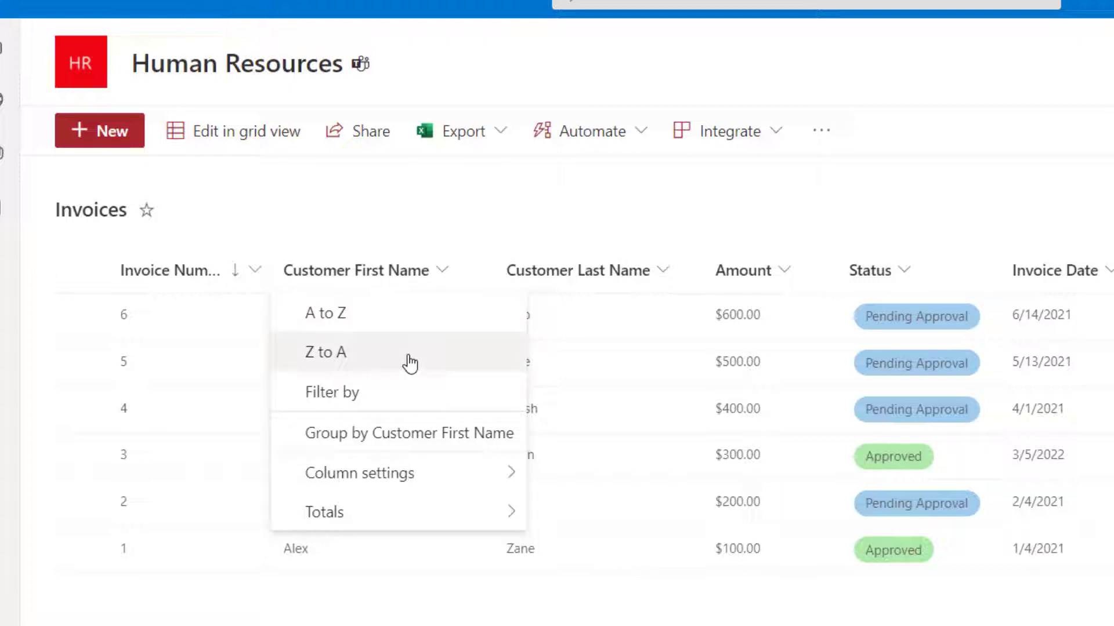
click(404, 326)
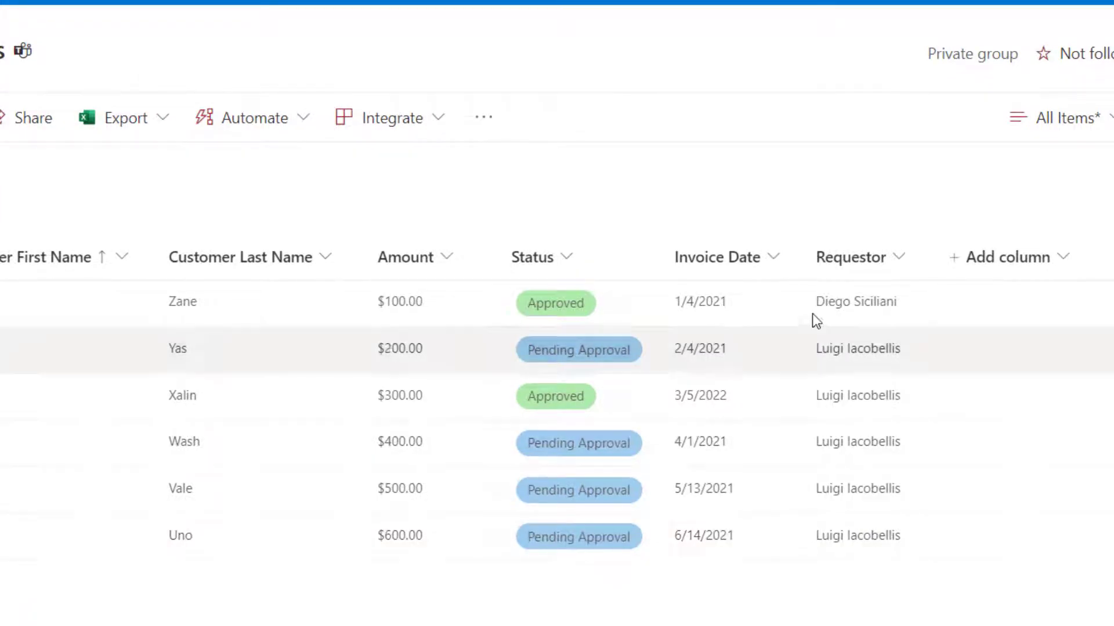
Sort the invoices by Invoice Date newer to older, with invoice 3 (3/5/2022) first.
click(775, 258)
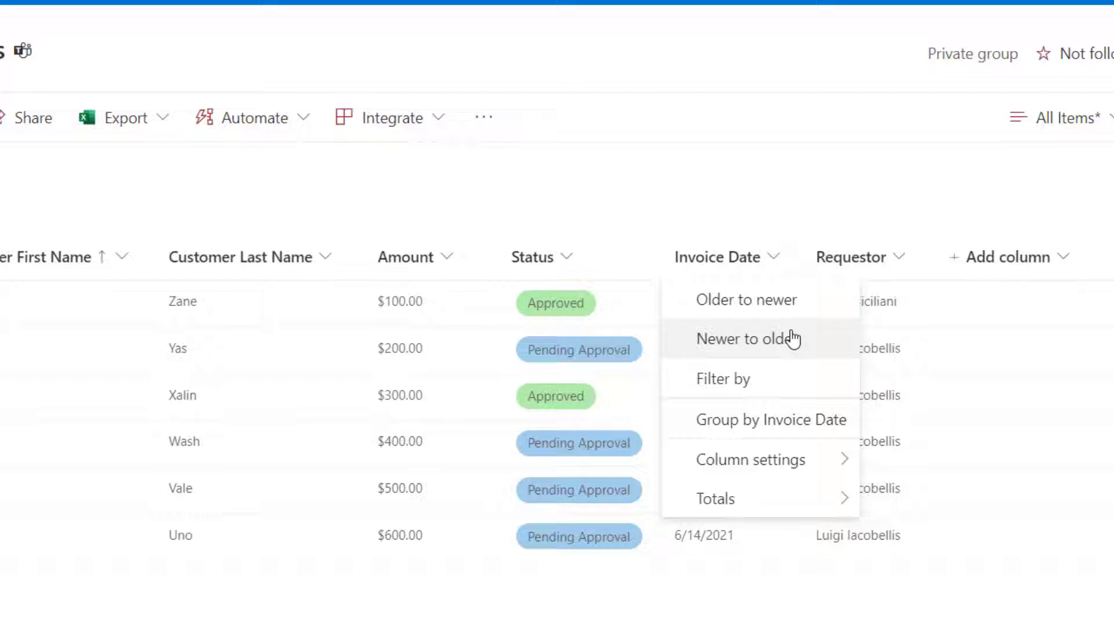
click(814, 345)
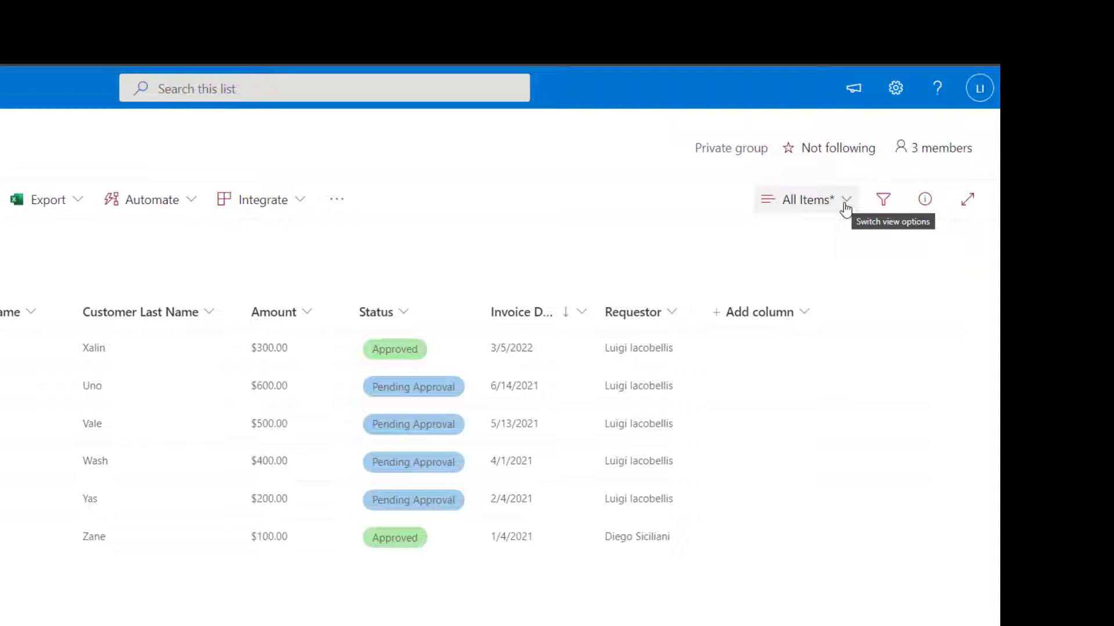
Edit the current All Items view and scroll down to its Sort section.
click(846, 209)
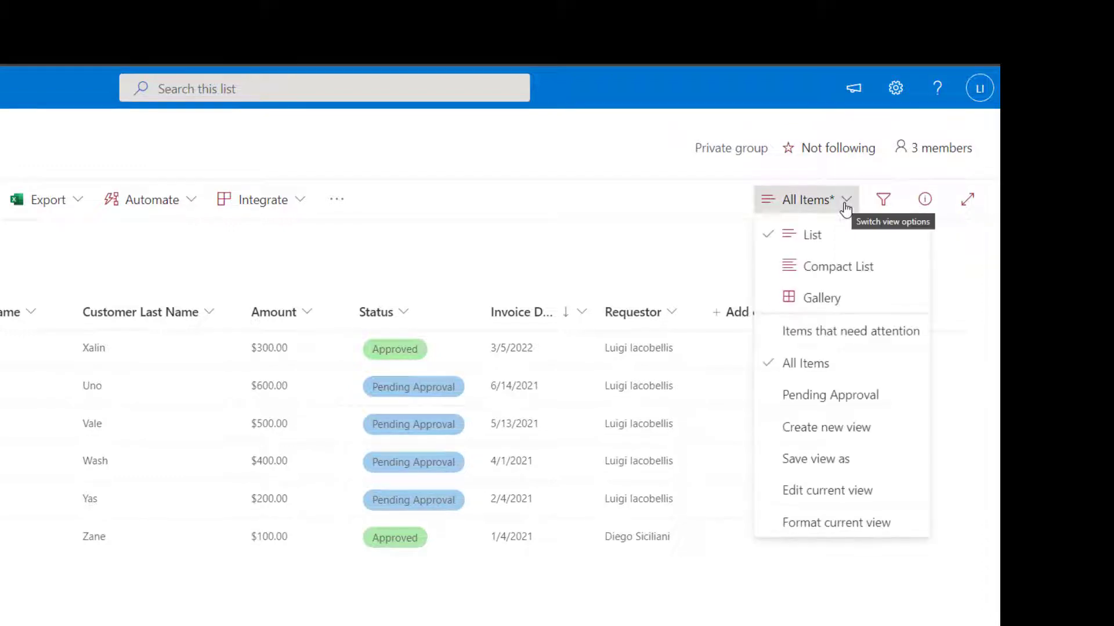
click(860, 493)
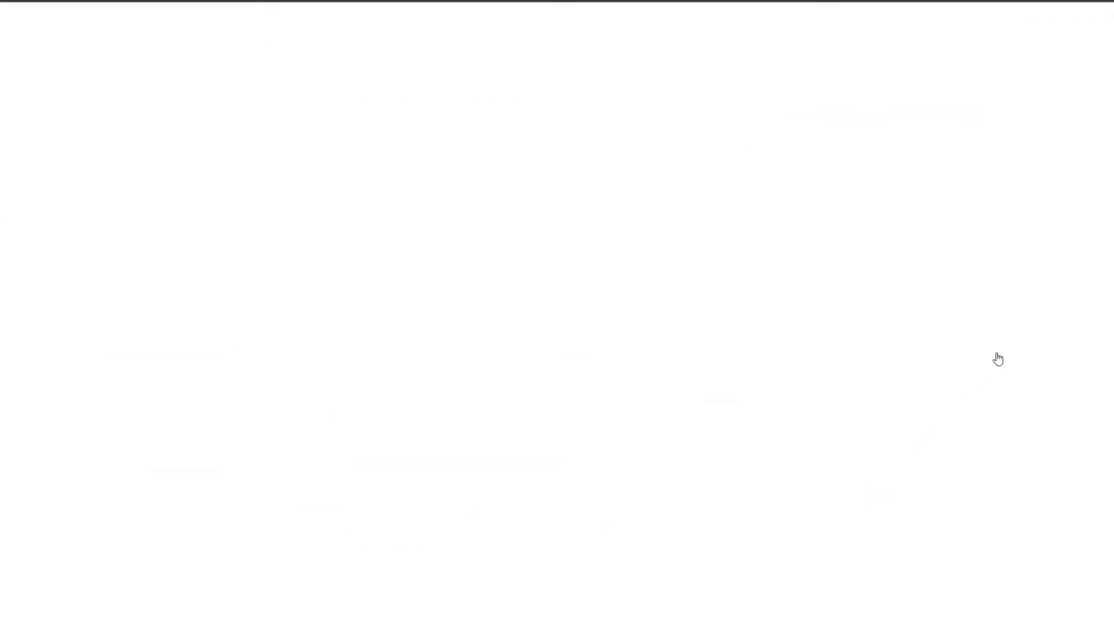
scroll(925, 318, down, 6)
scroll(886, 314, down, 5)
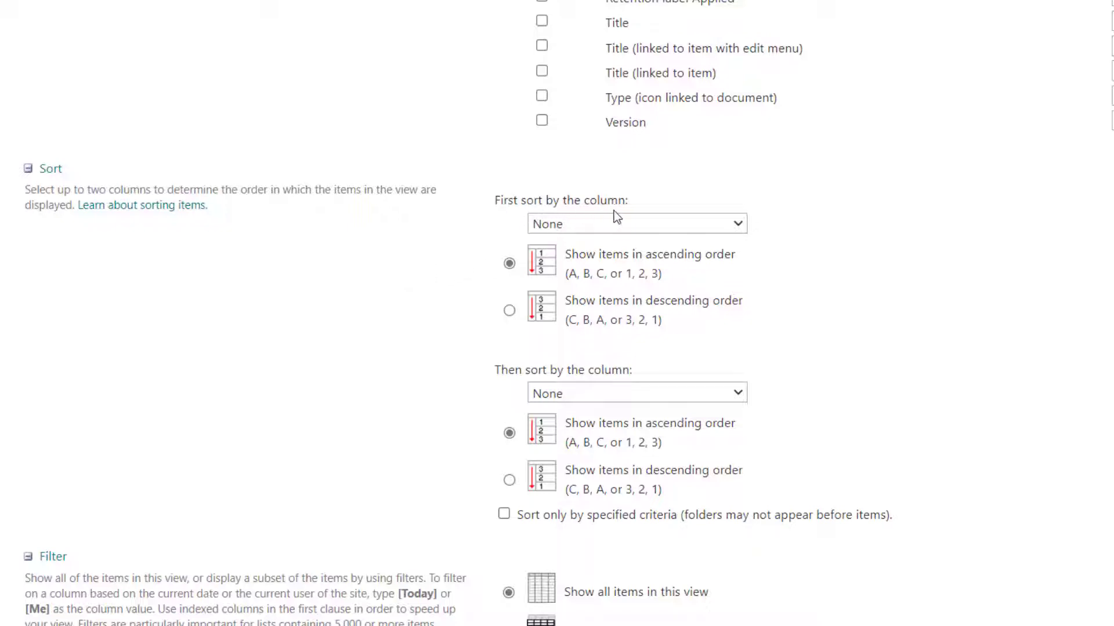
Set the view's first sort column to Invoice Number, shown in descending order.
click(738, 225)
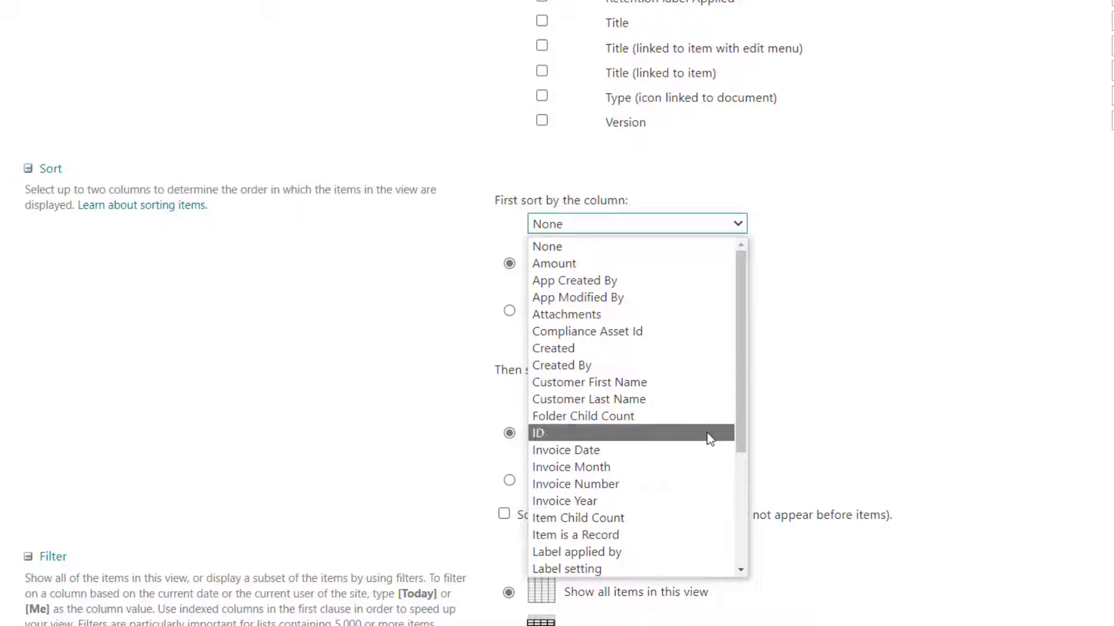
click(671, 247)
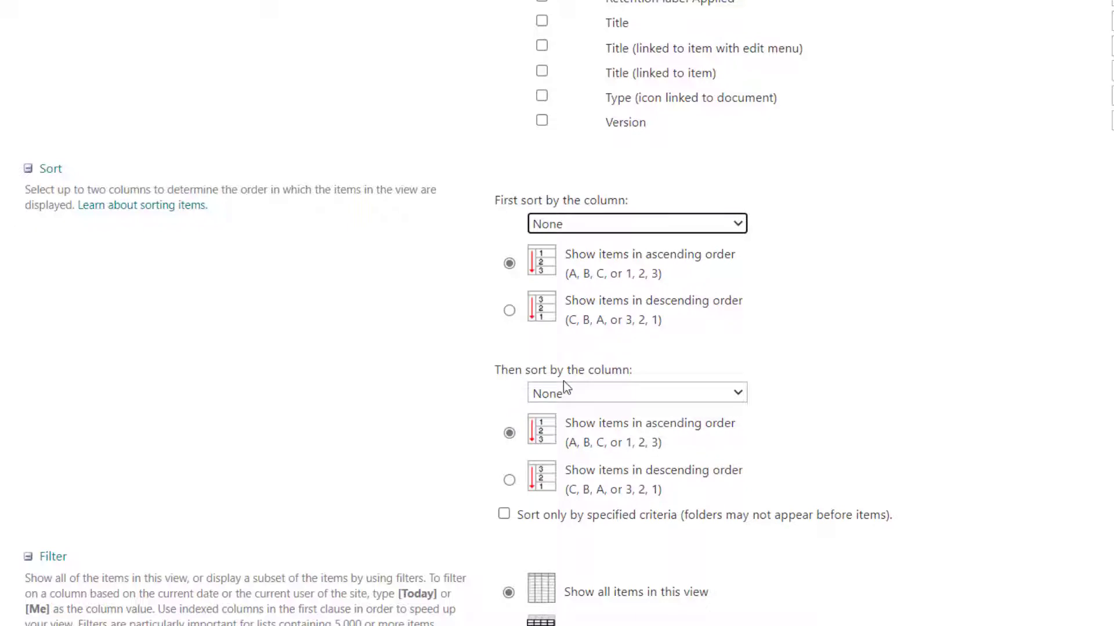
click(740, 226)
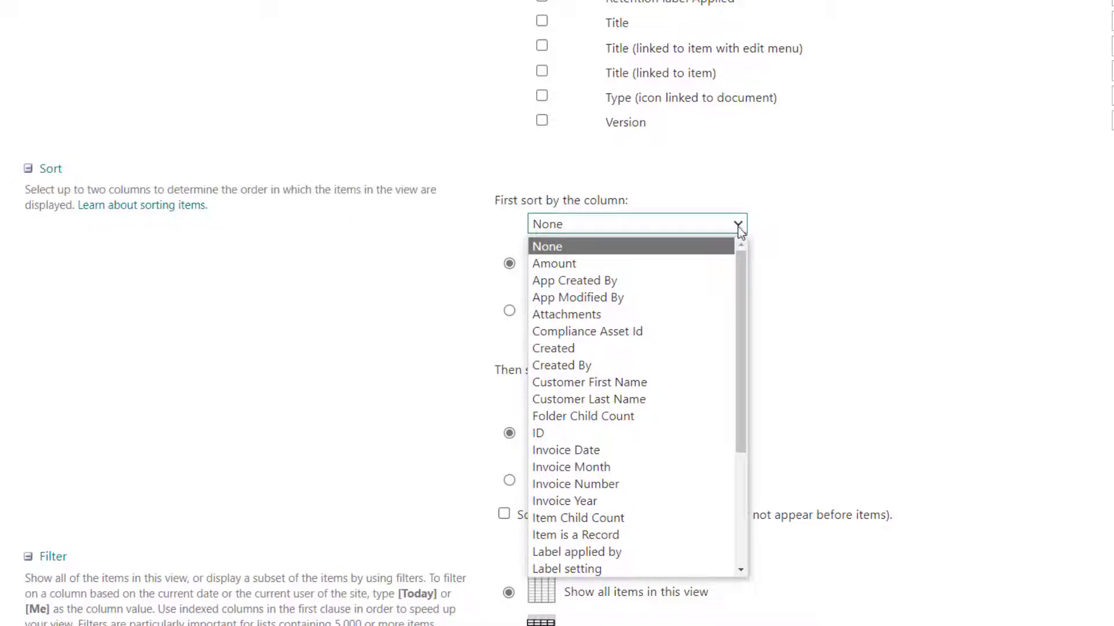
click(654, 484)
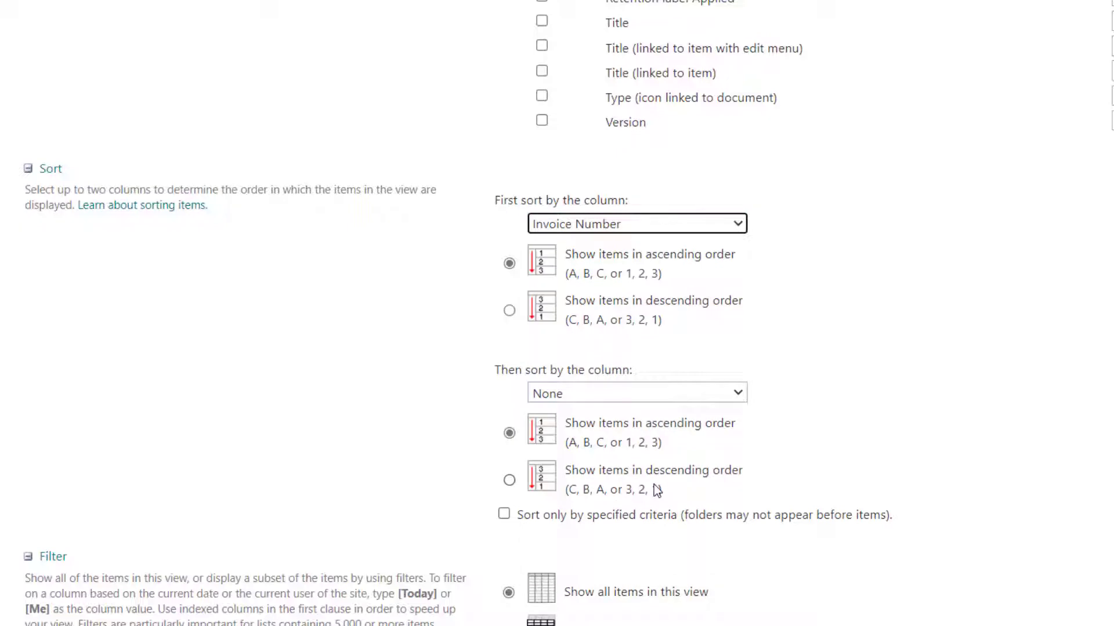
click(509, 311)
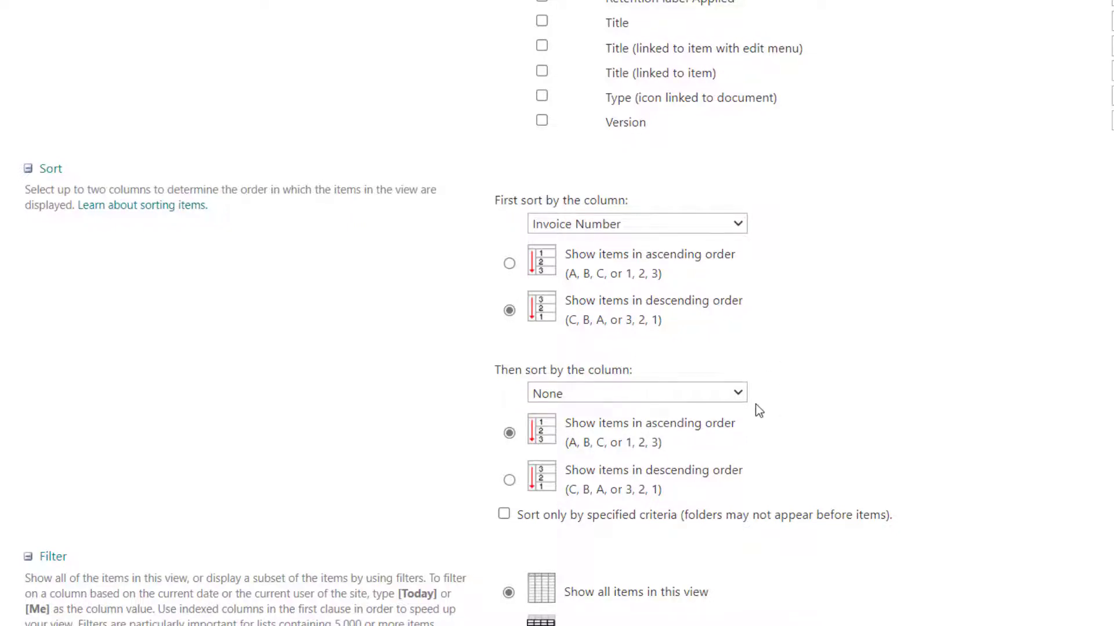
Set the second sort column to Invoice Date in descending order.
click(743, 395)
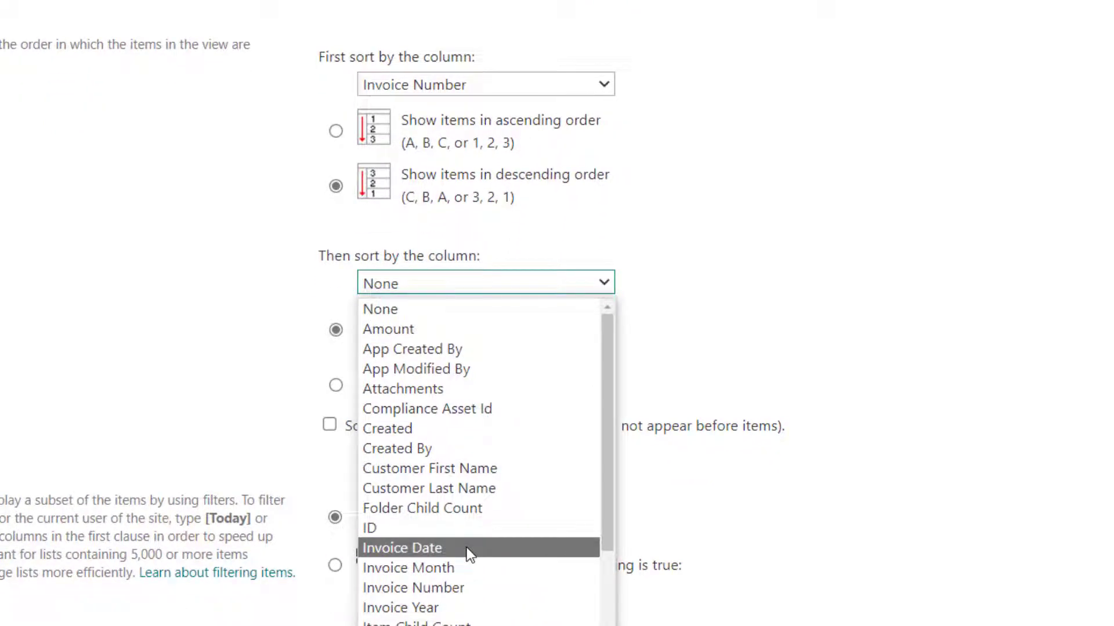
click(466, 547)
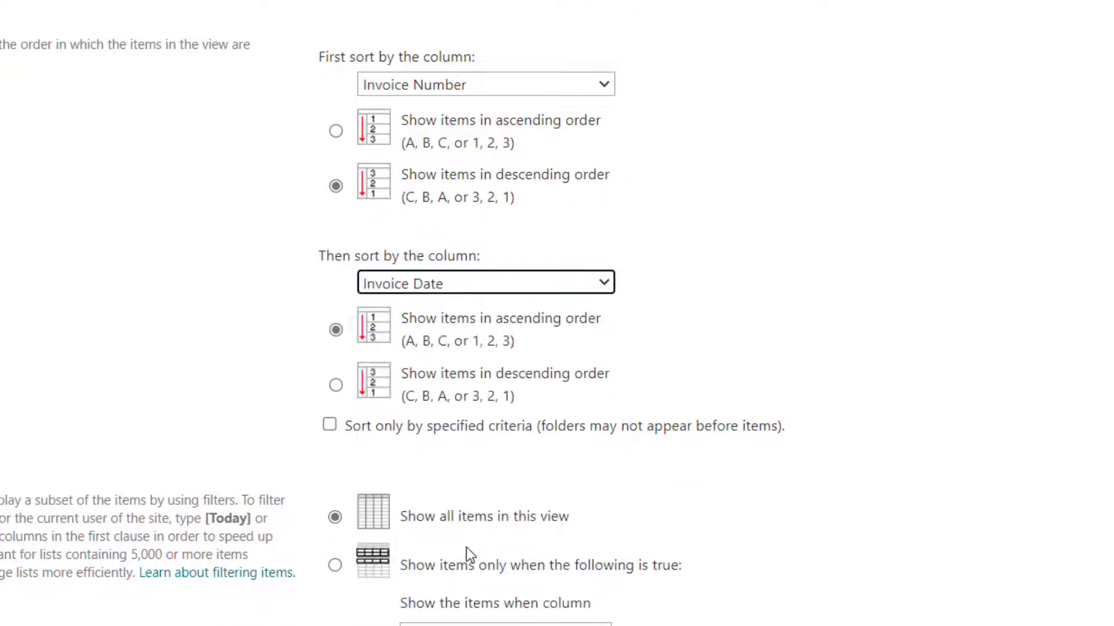
click(337, 387)
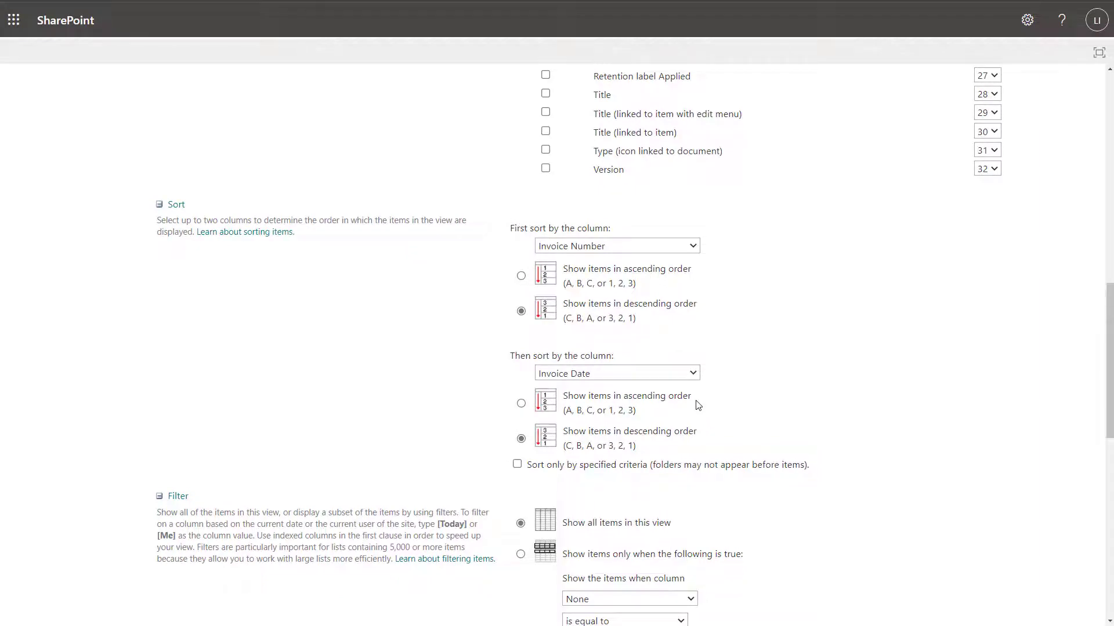
Save the Edit View sort settings with OK, so invoices list from 6 down to 1.
scroll(743, 428, down, 10)
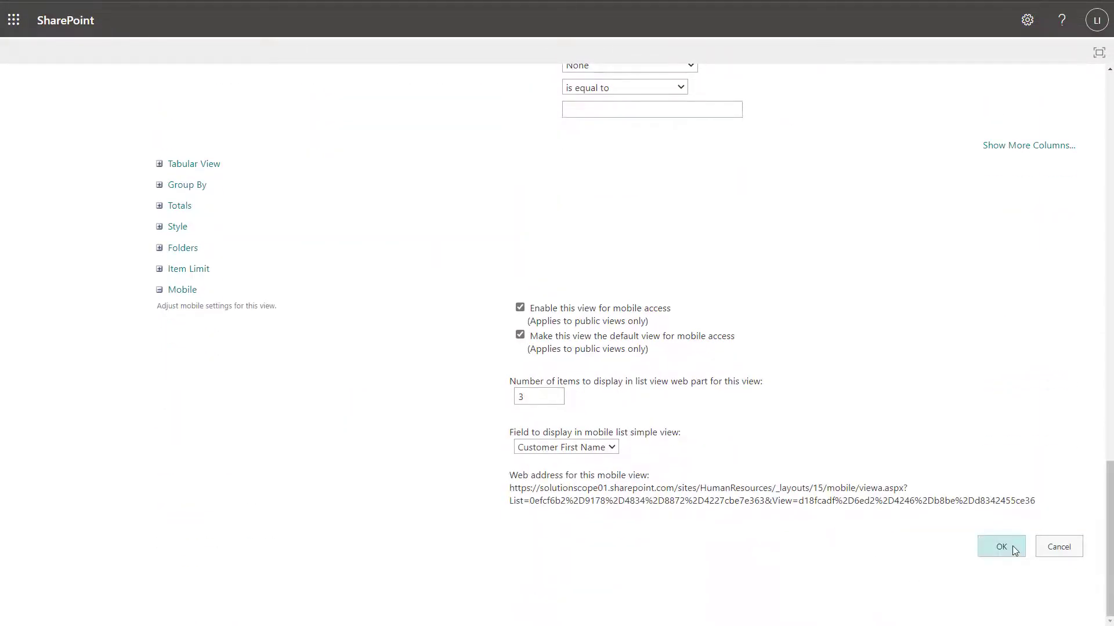
click(1011, 545)
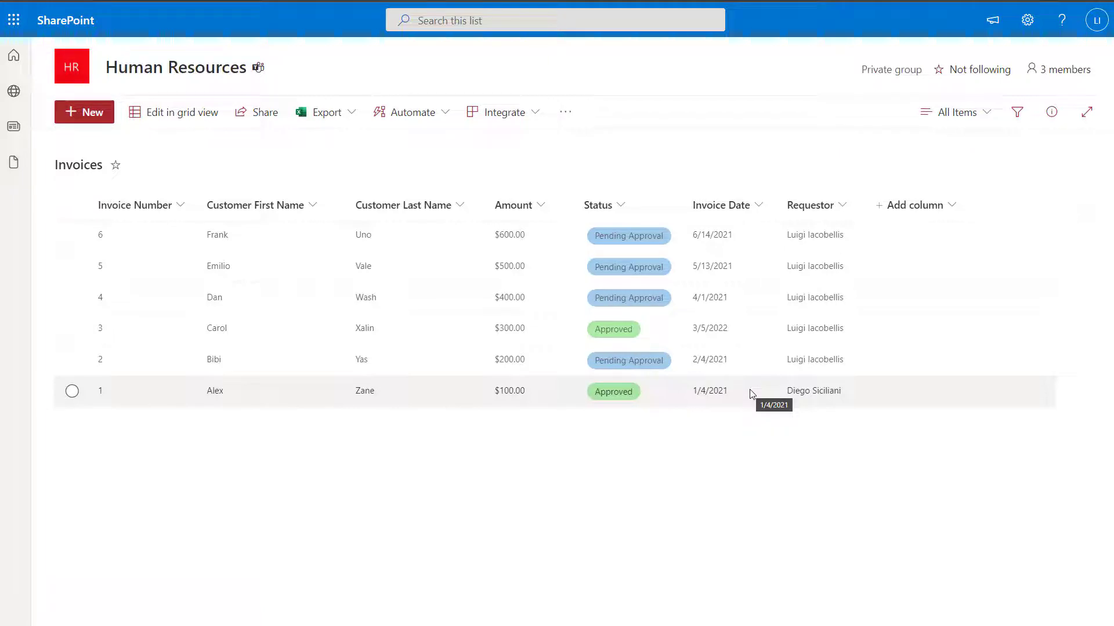
click(988, 114)
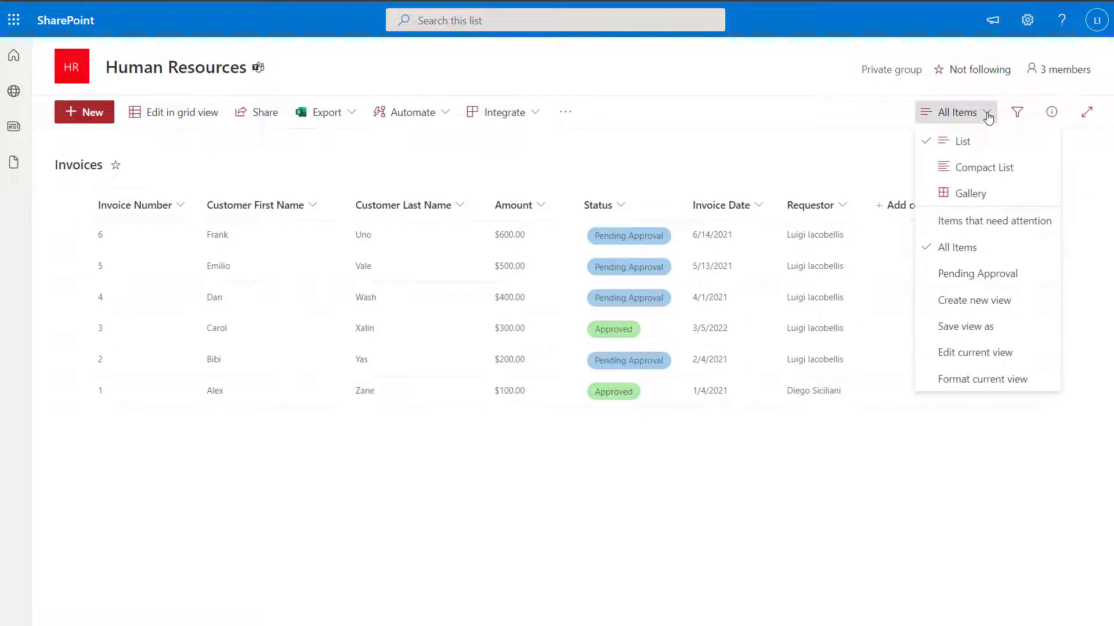
In Edit current view, change both sort columns to None and confirm with OK.
click(961, 361)
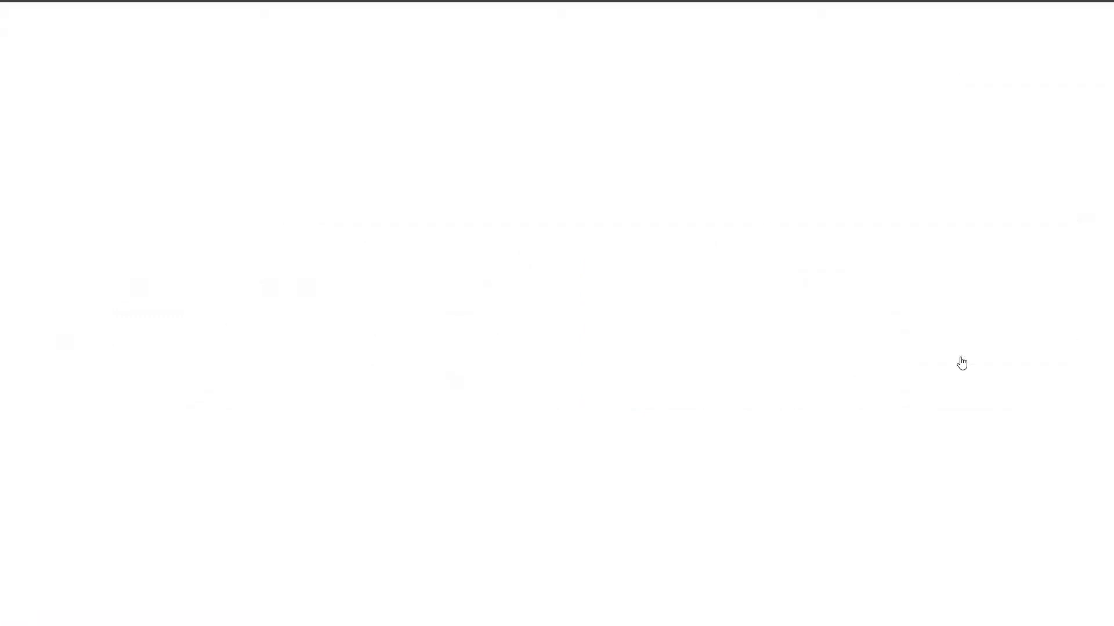
scroll(803, 373, down, 10)
scroll(803, 373, down, 3)
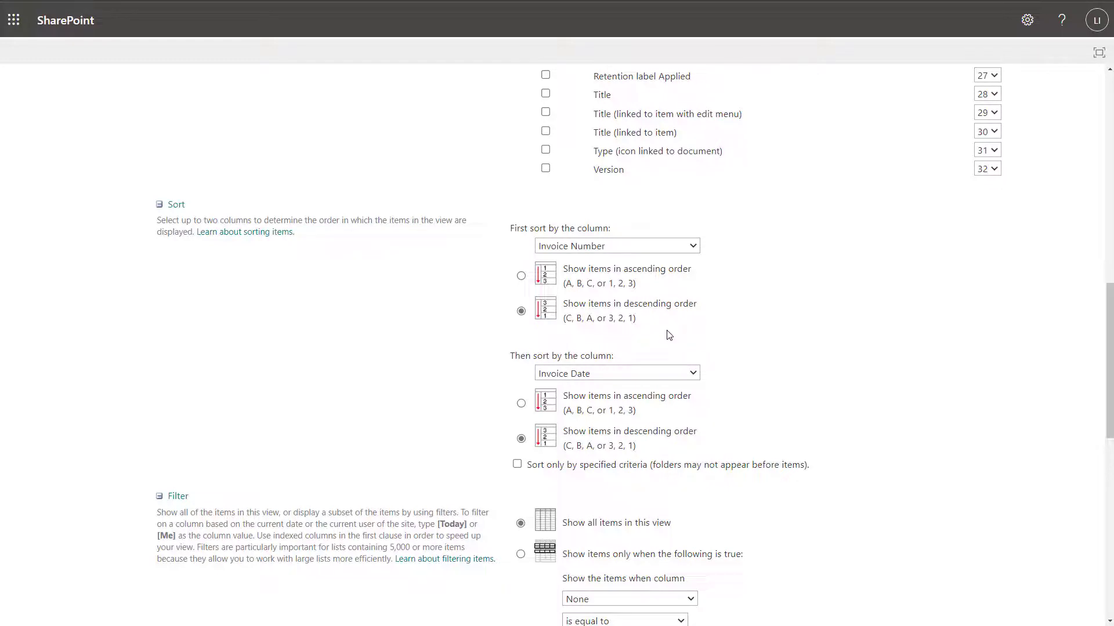
click(642, 253)
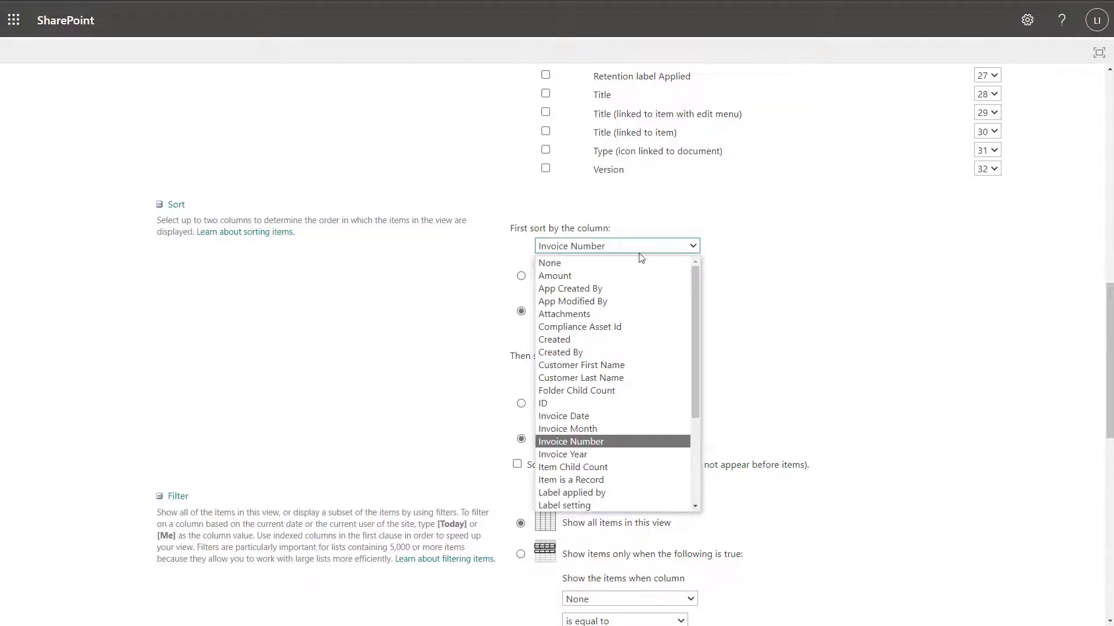
click(563, 264)
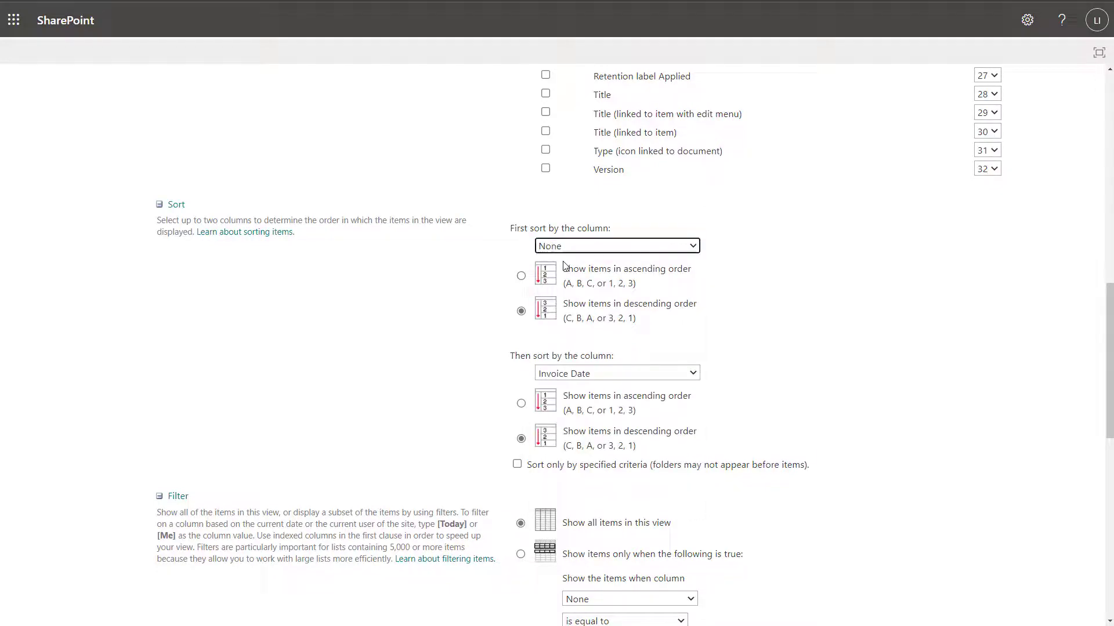
click(610, 373)
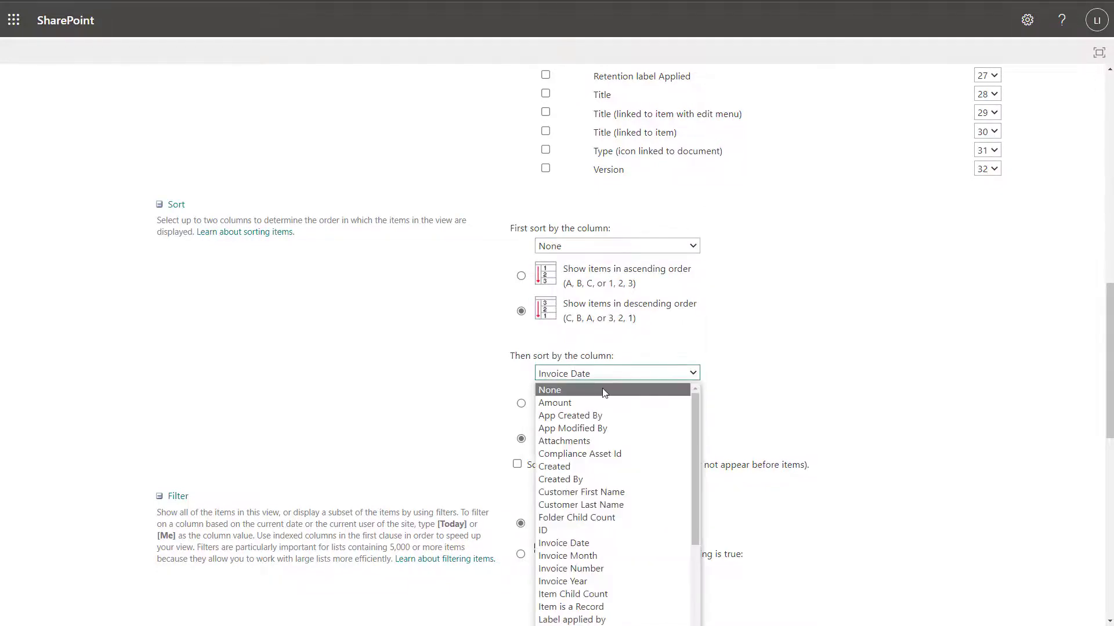
click(604, 391)
scroll(734, 401, down, 6)
scroll(737, 398, down, 5)
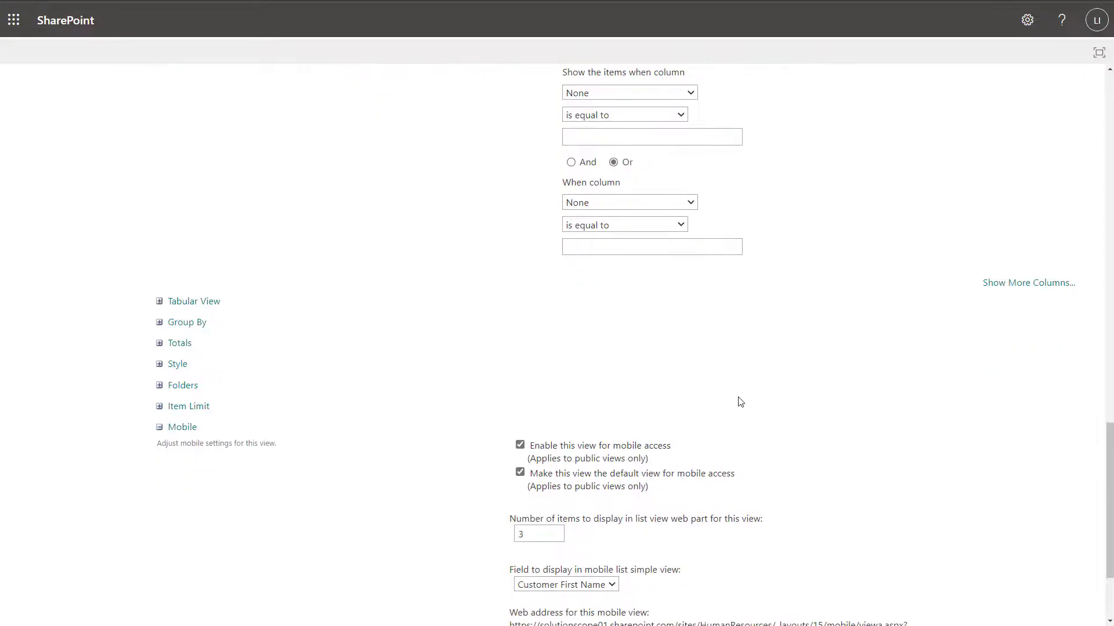
click(996, 548)
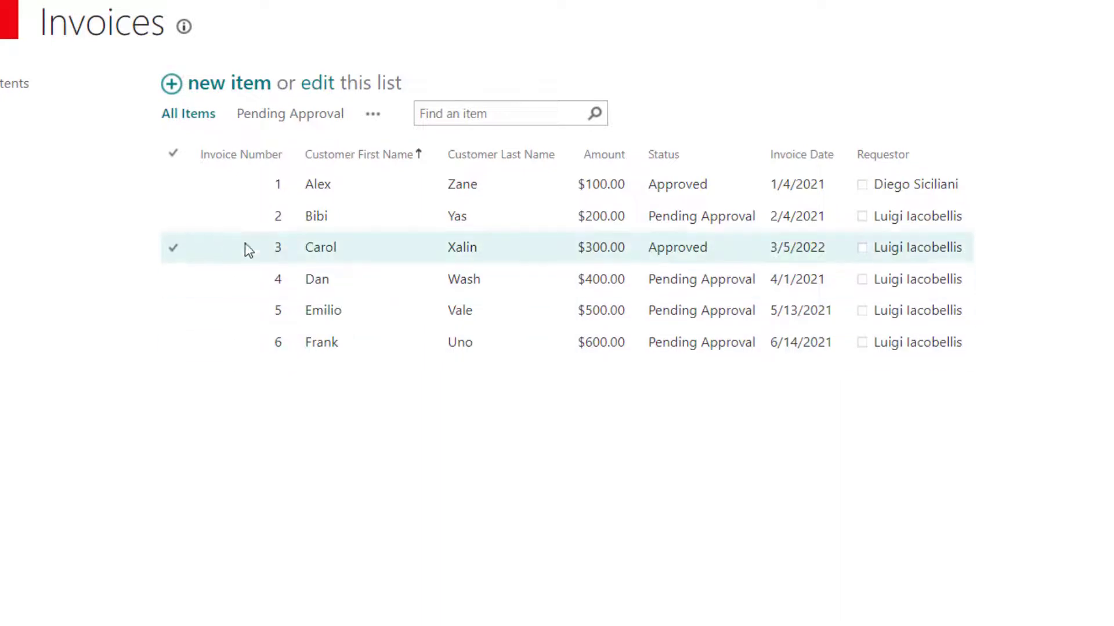
Sort the Invoice Number column Largest on Top, from invoice 6 ($600.00) to invoice 1.
click(292, 155)
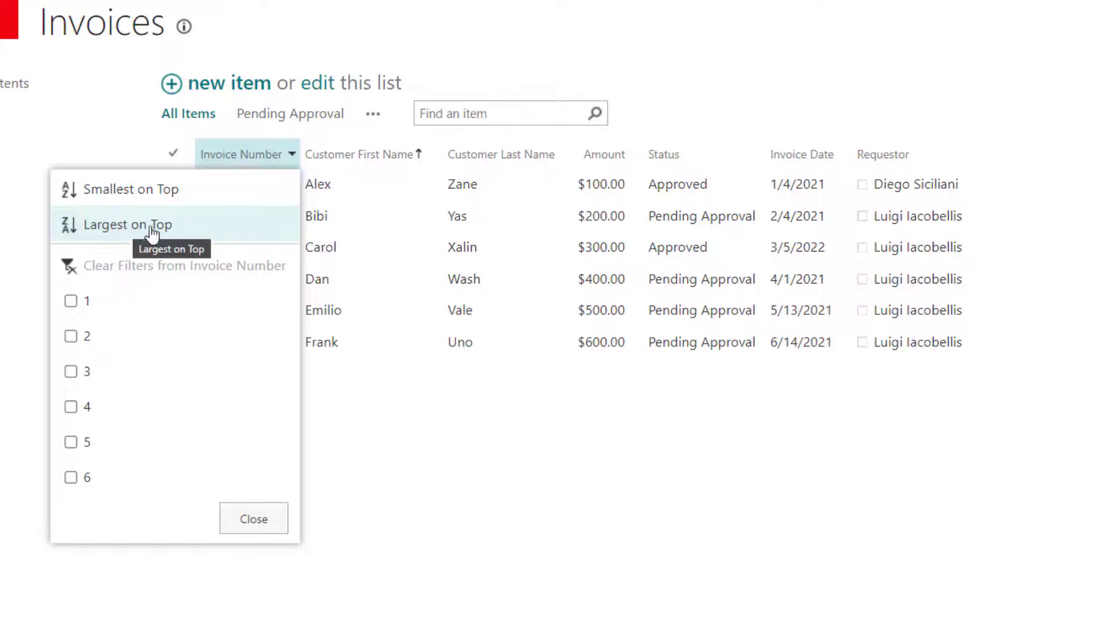
click(185, 231)
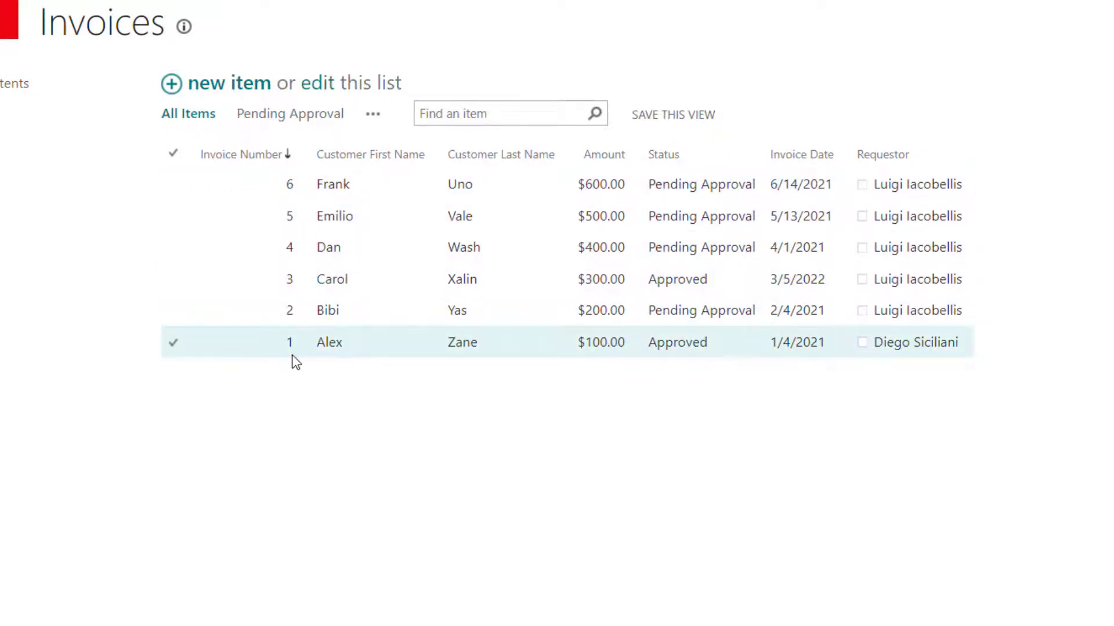
click(435, 155)
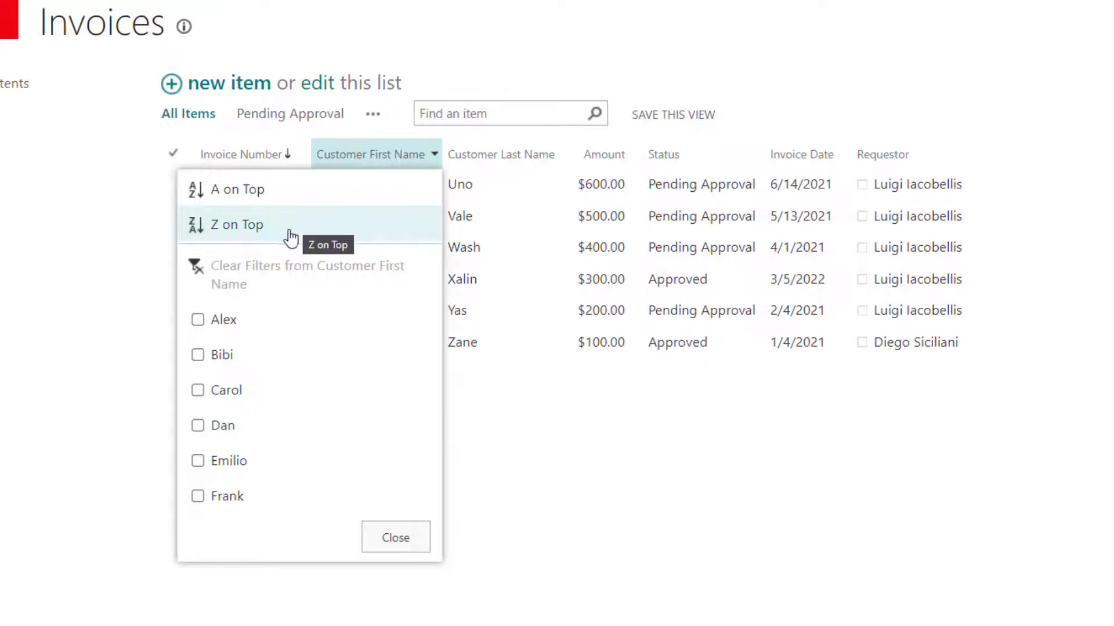
Sort by Customer First Name A on Top, putting Alex first and invoices back 1–6.
click(286, 195)
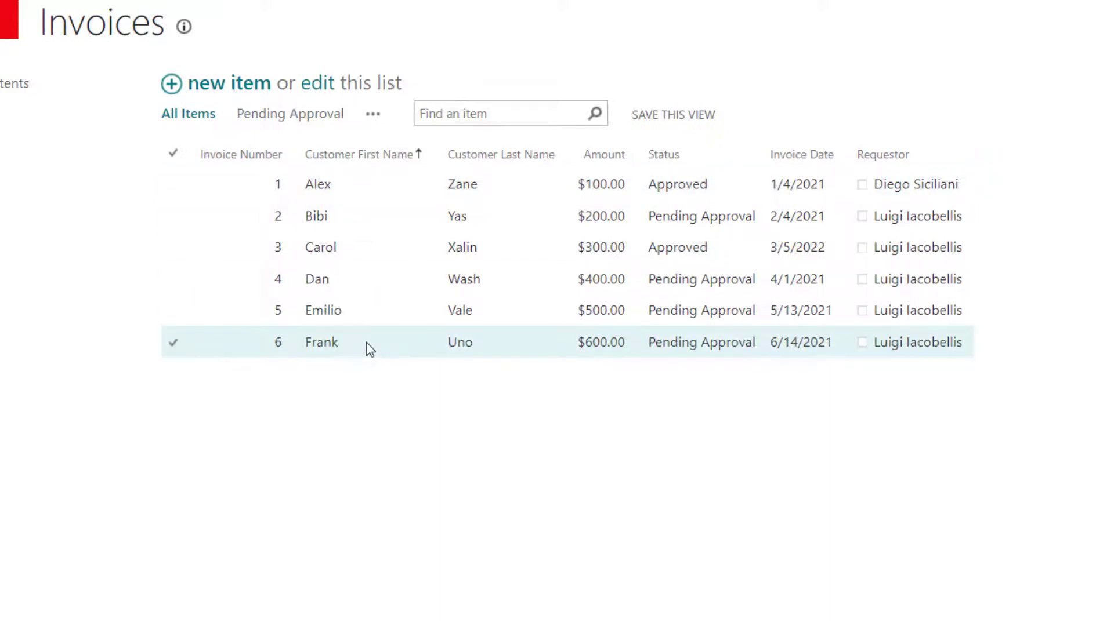
click(844, 155)
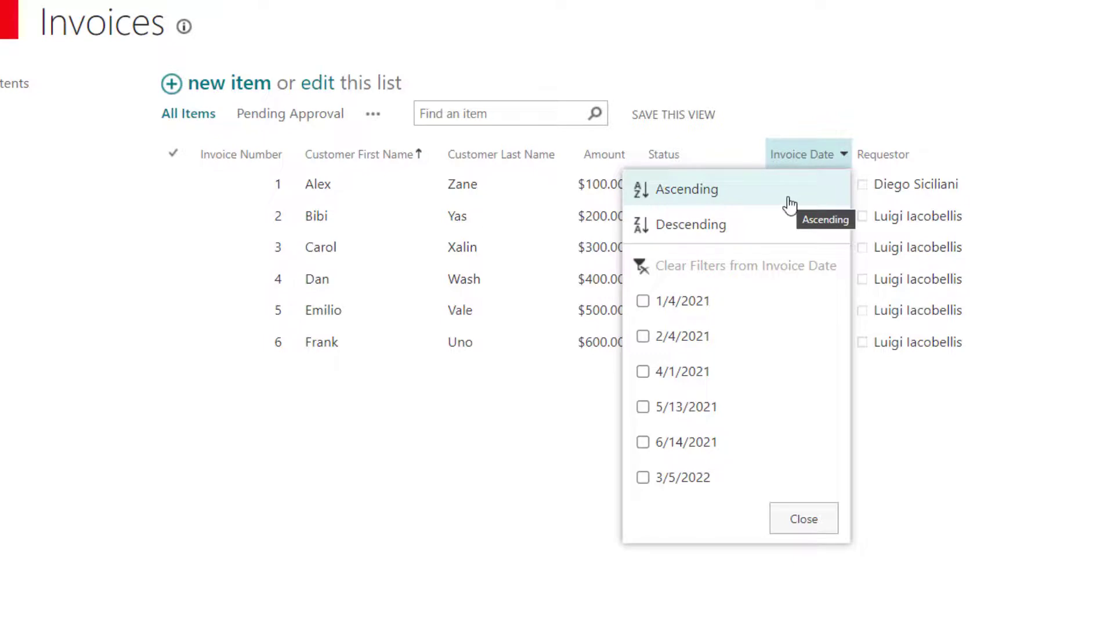
Sort the Invoice Date column descending so invoice 3 (3/5/2022) comes first.
click(788, 243)
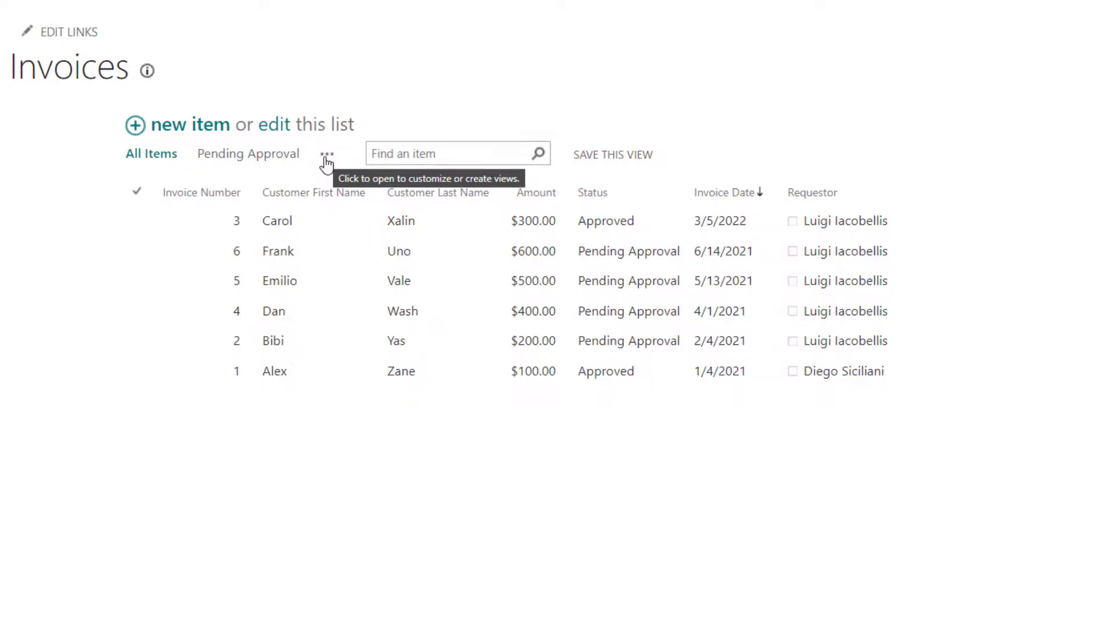
Open Modify this View for All Items and scroll to the Sort section, both sorts None.
click(327, 157)
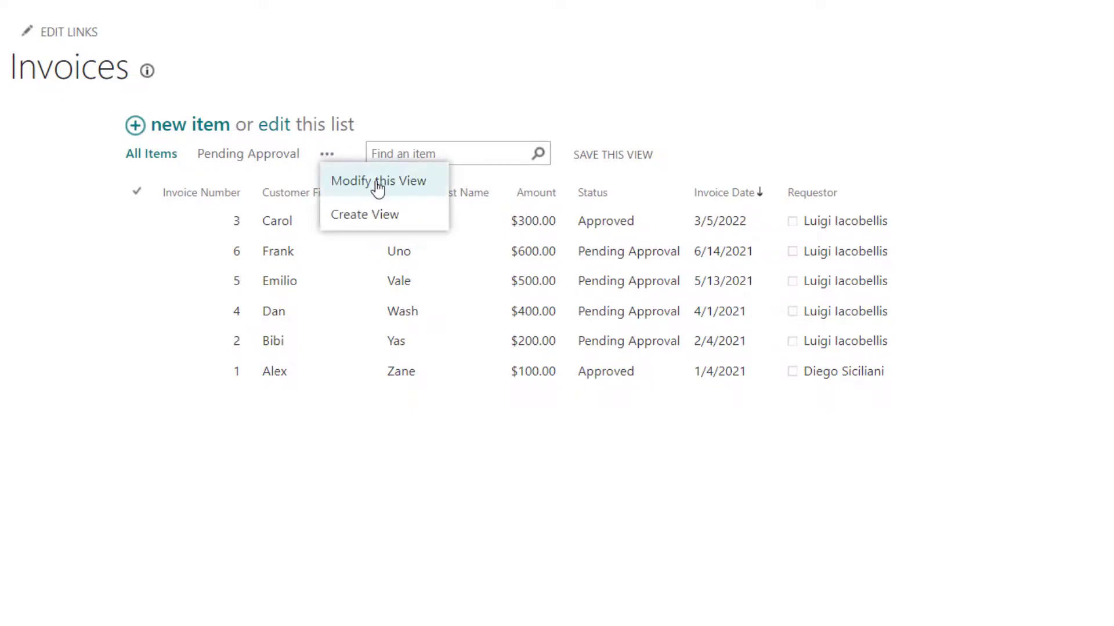
click(426, 185)
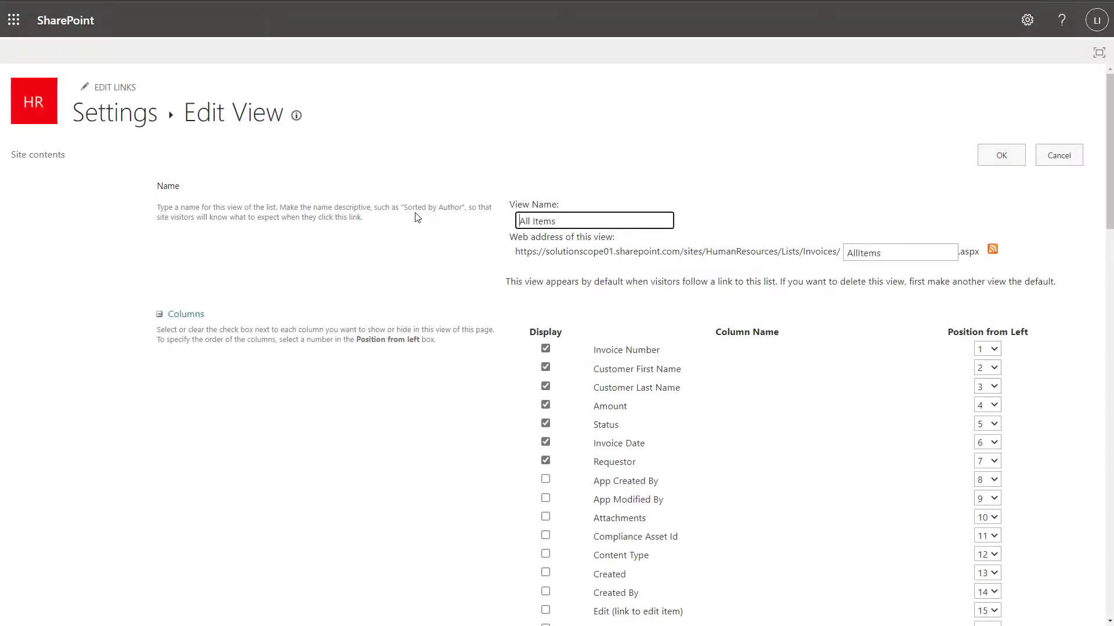
scroll(423, 256, down, 2)
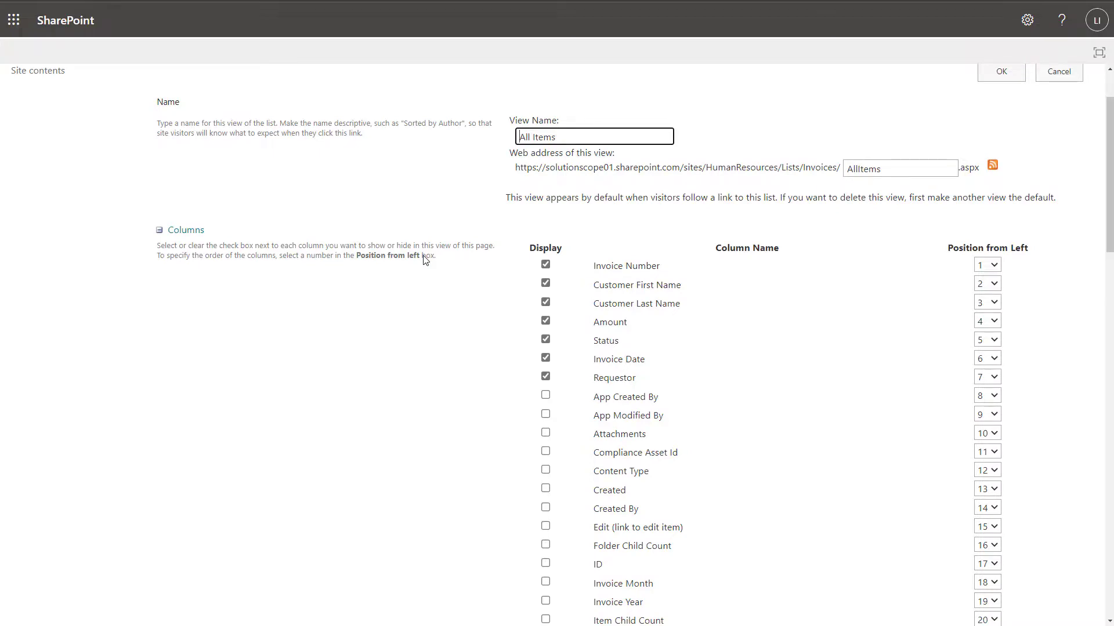
scroll(423, 260, down, 10)
scroll(425, 262, down, 3)
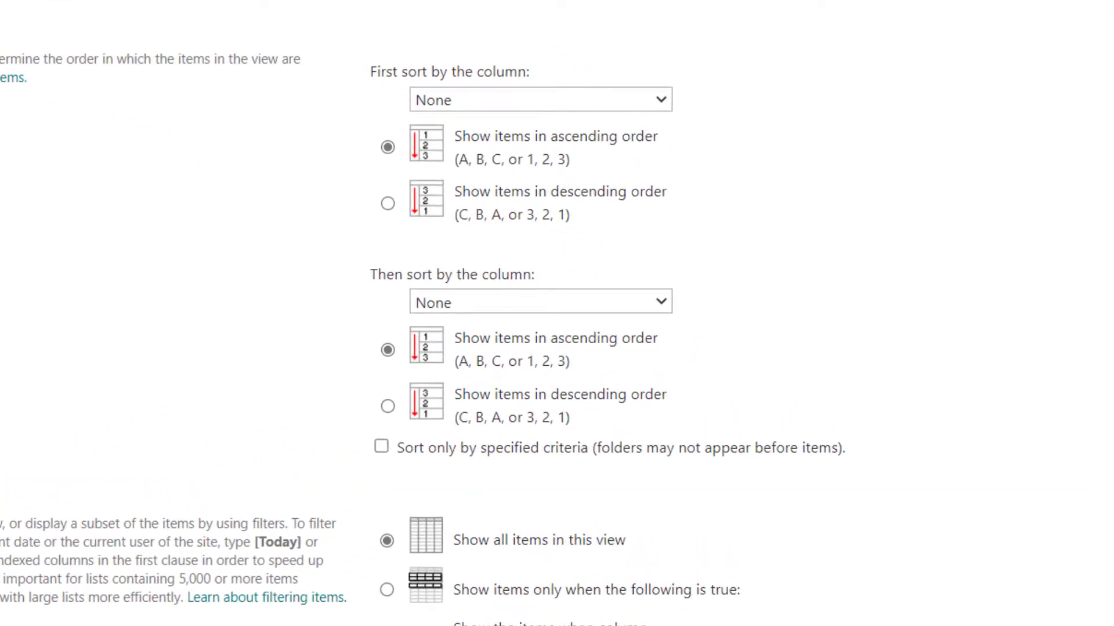
Set the first sort column to Invoice Date ascending and keep the second sort as None.
click(632, 96)
click(609, 99)
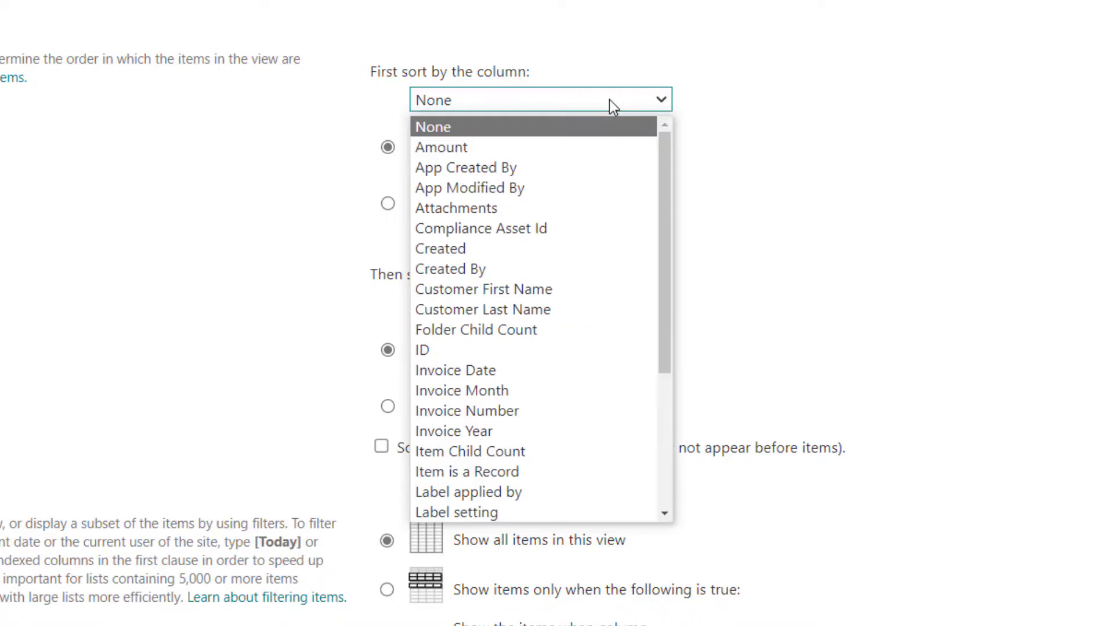
click(576, 370)
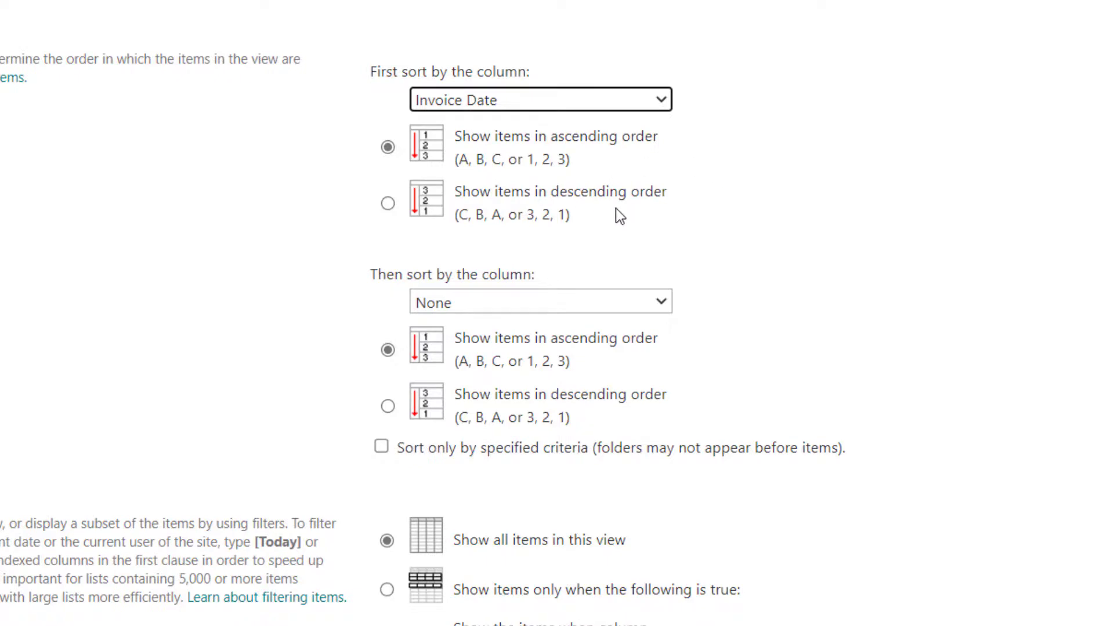
click(616, 308)
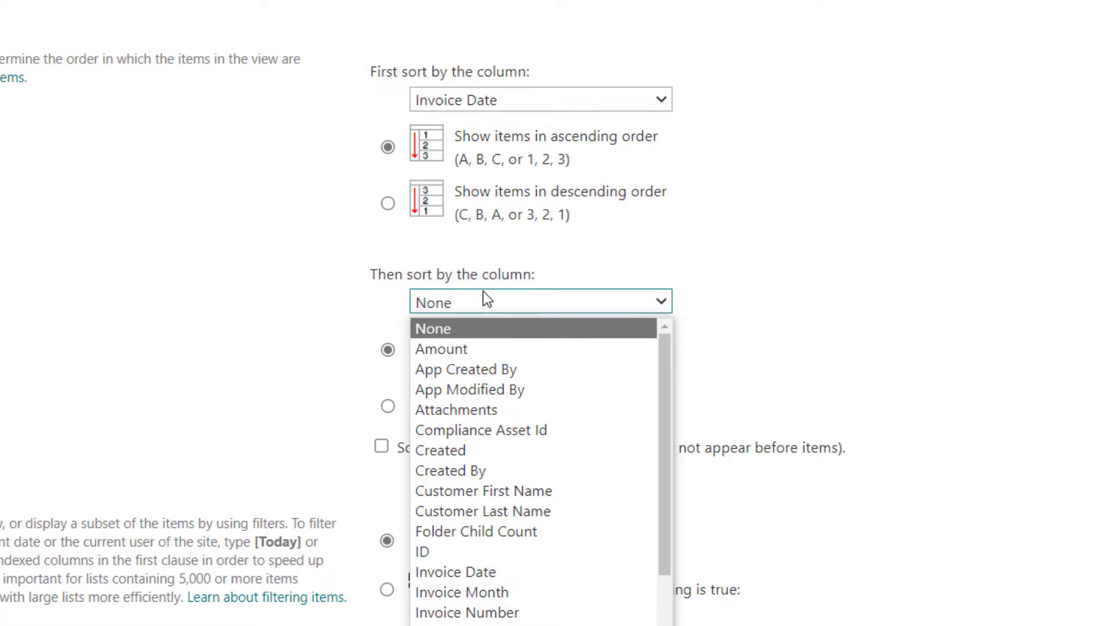
click(725, 426)
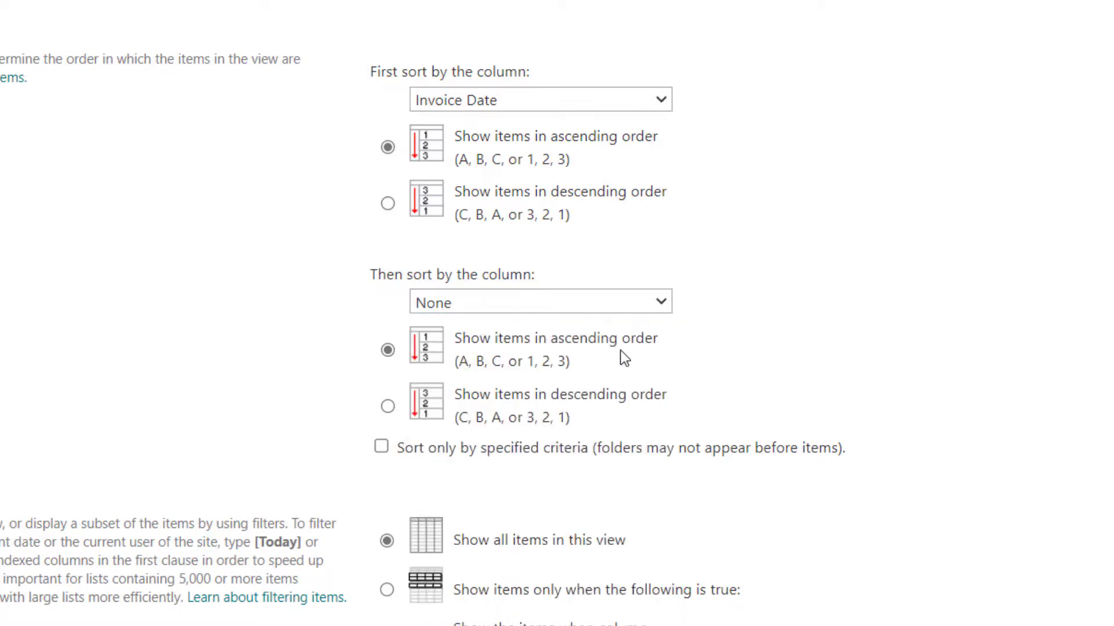